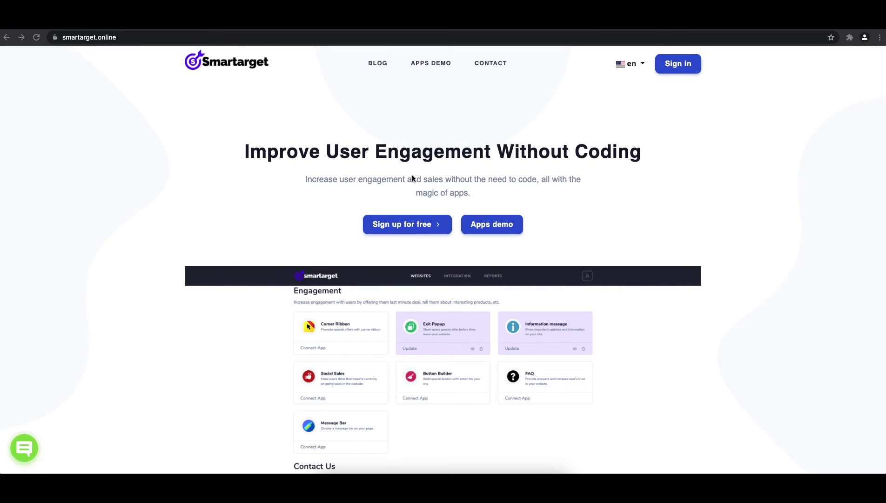
Step: Go to the Apps Demo page from the Smartarget homepage navigation
left_click(437, 67)
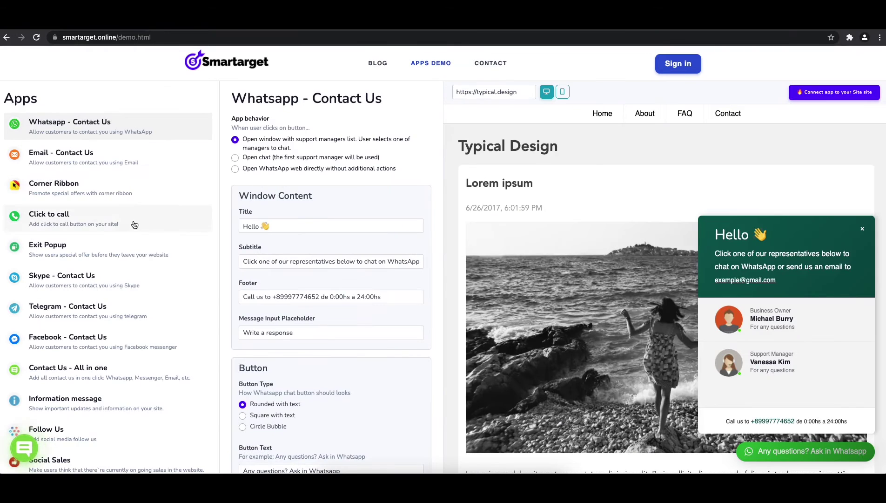
Step: Select the Corner Ribbon app and replace its text 'Check this out!' with 'Special discount'
left_click(122, 196)
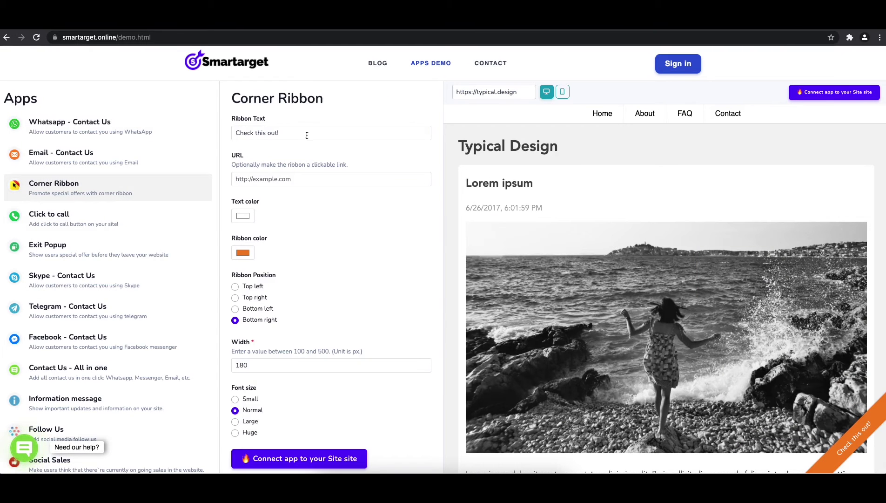
left_click_drag(307, 136, 222, 127)
type("Spec")
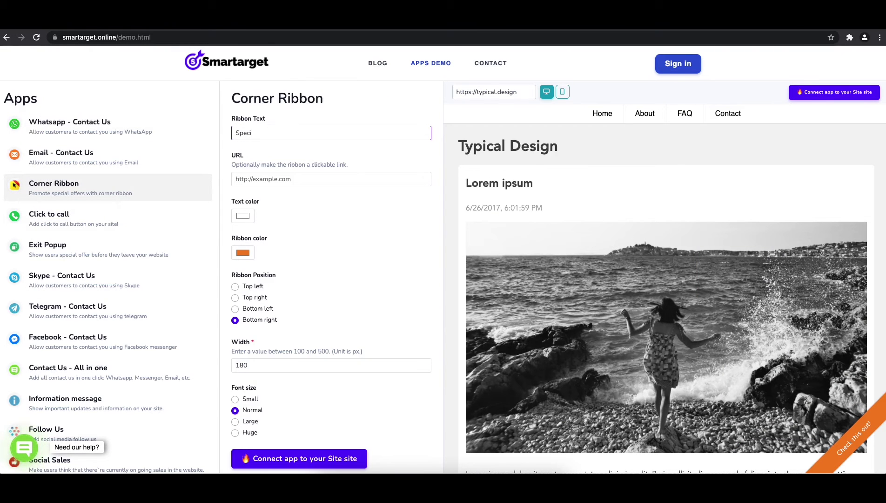
type("ial discount")
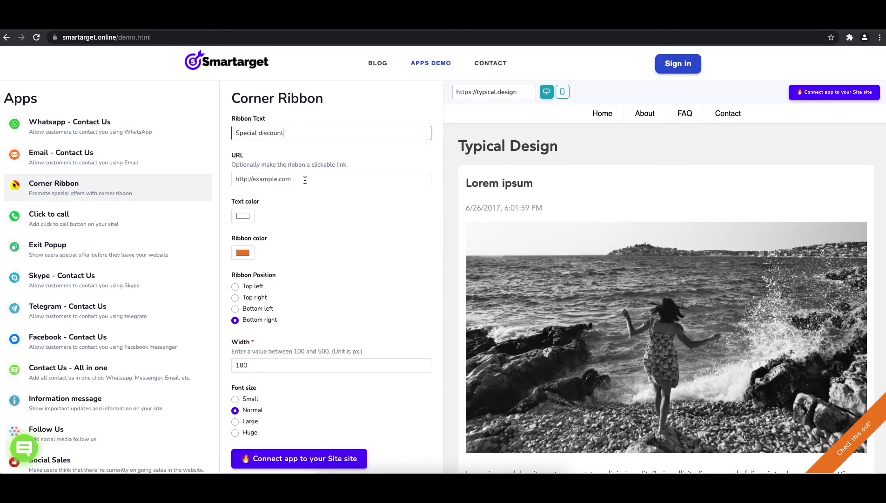
left_click(304, 179)
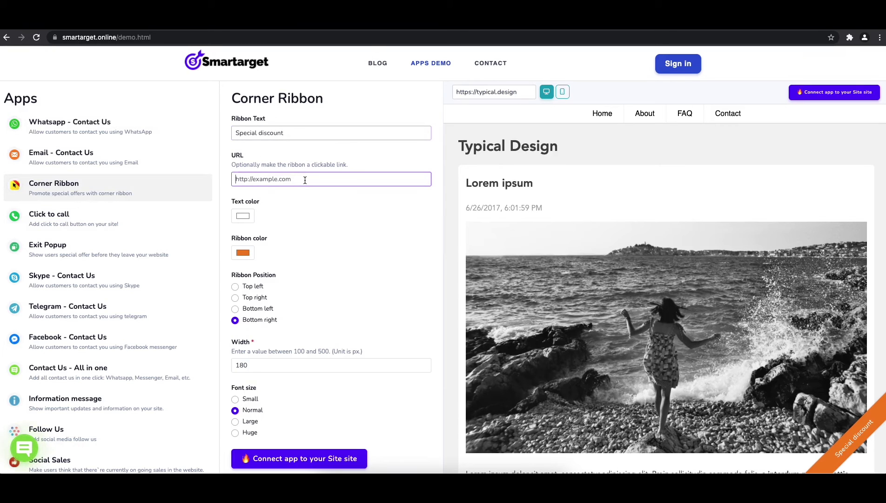
Step: Change the ribbon colour to purple in the colour picker
left_click(242, 252)
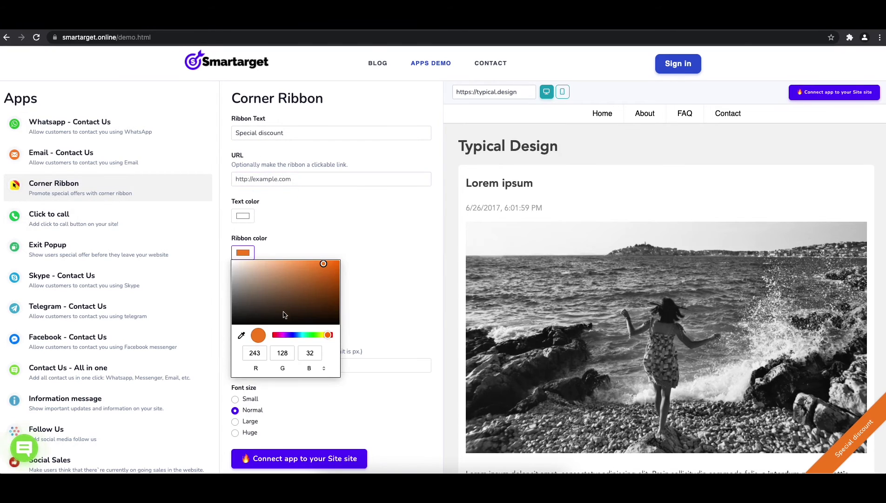
left_click(283, 334)
left_click_drag(314, 287, 365, 267)
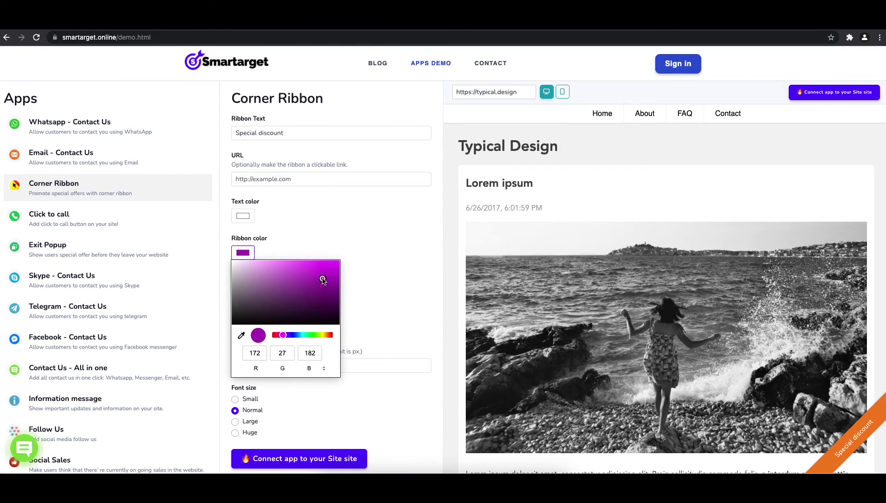
left_click(375, 263)
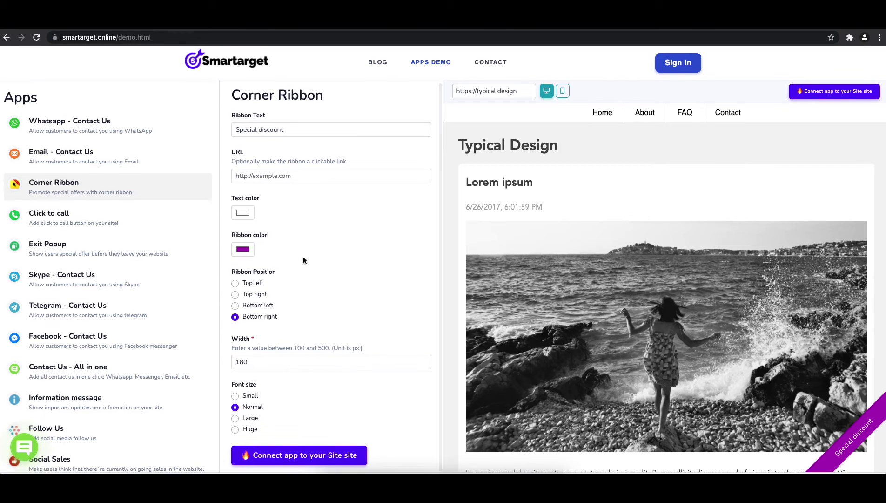
left_click(258, 296)
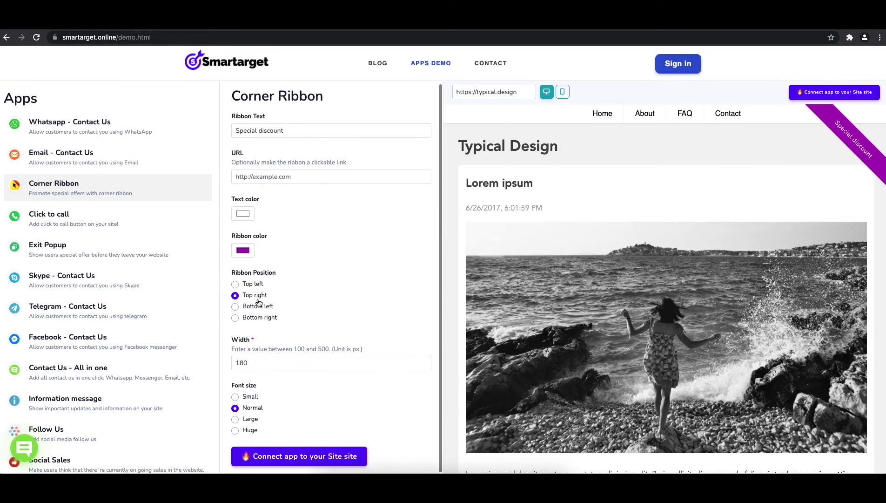
left_click(254, 286)
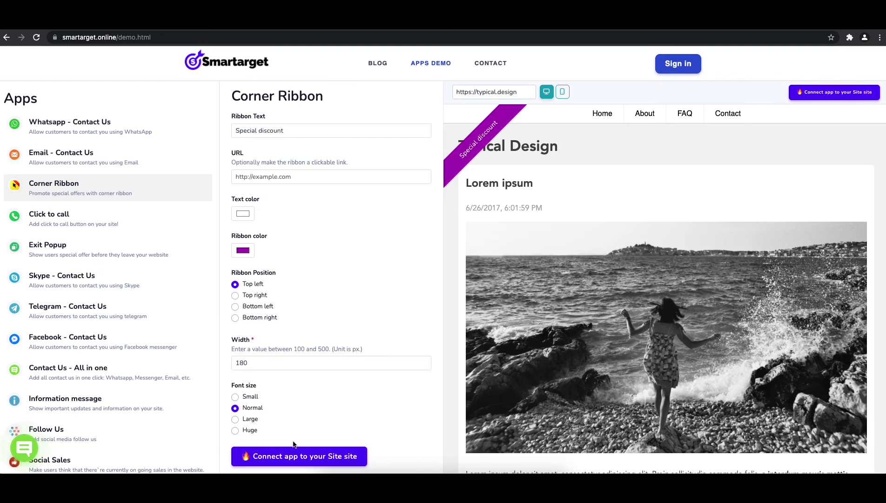
left_click(324, 456)
type("s")
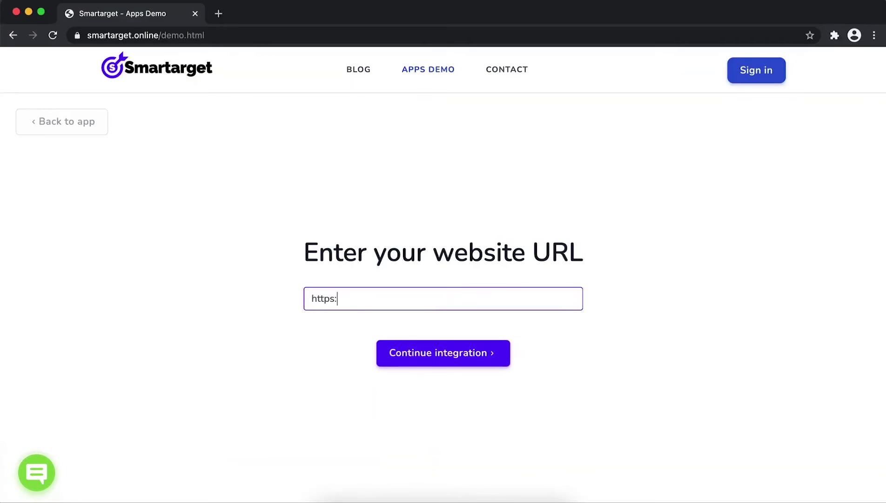
type("://example.com")
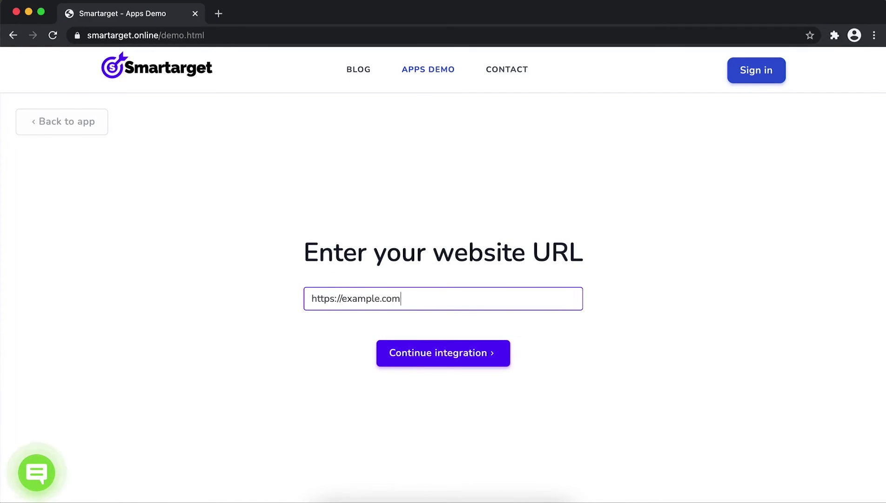
key("Return")
Step: Fill the signup form for John Doe with email and password, and accept the terms
left_click(393, 230)
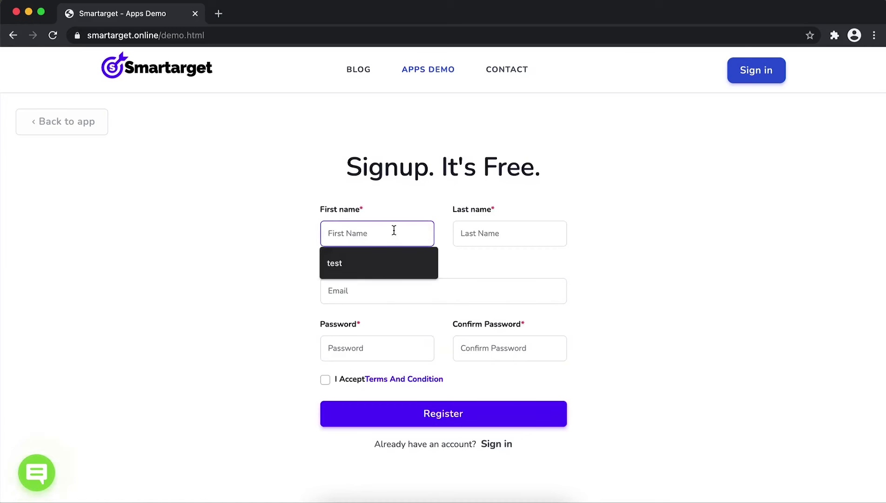
type("Jon")
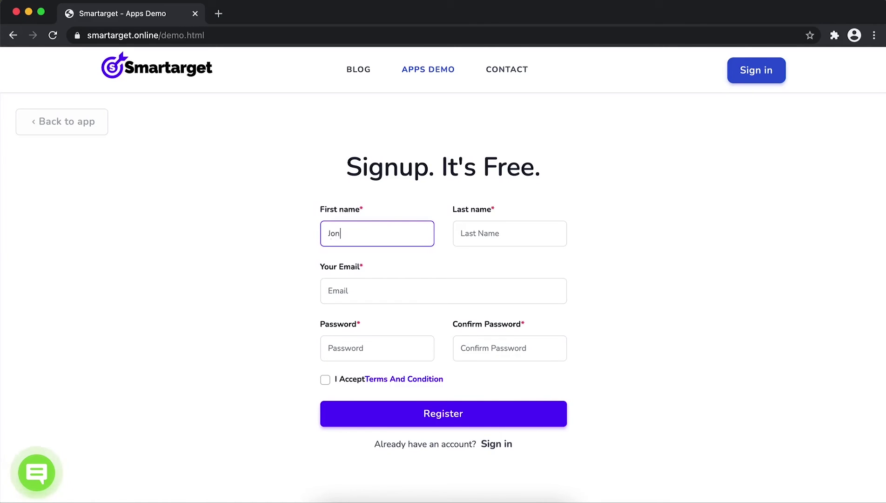
type("e")
type("n")
key("Tab")
type("Doe")
key("Tab")
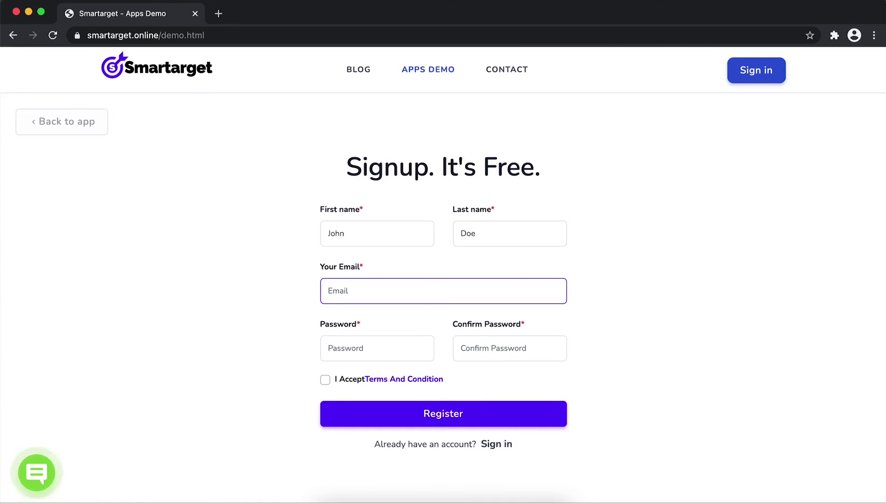
type("jon")
type("n@doe.com")
key("Tab")
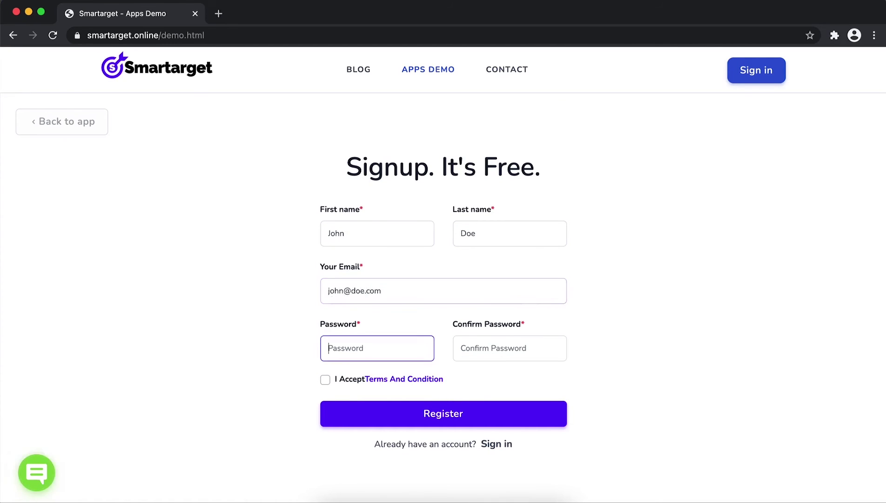
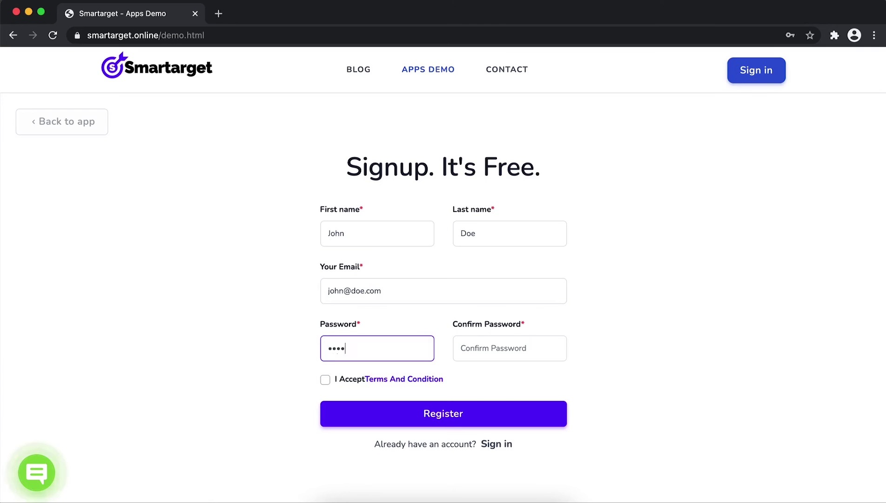
key("Tab")
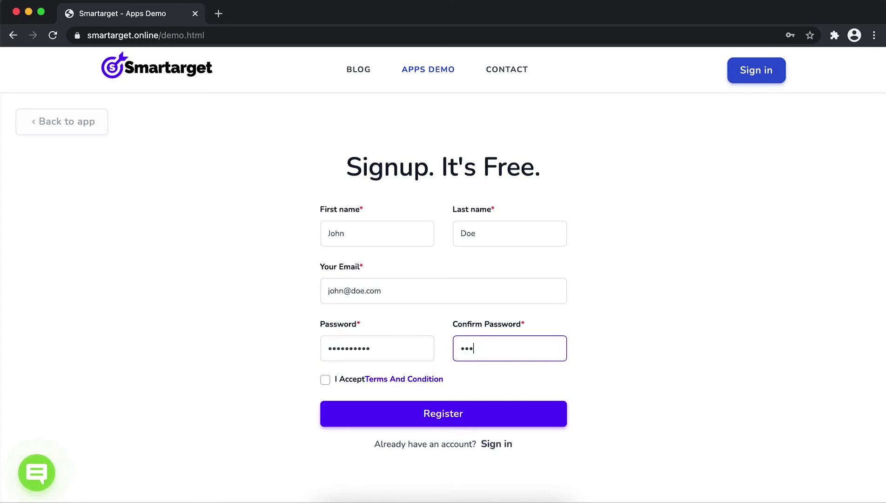
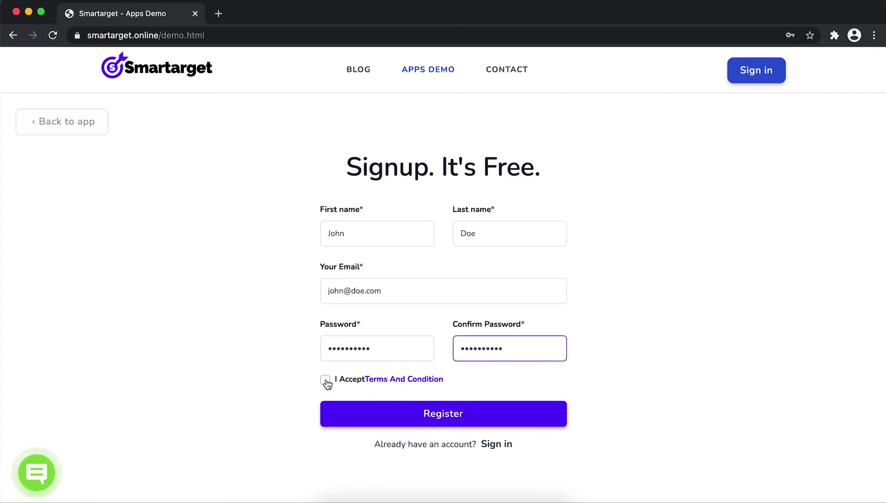
left_click(325, 380)
Step: Register the account, decline Chrome's password save, copy the embed script and highlight </body>
left_click(392, 412)
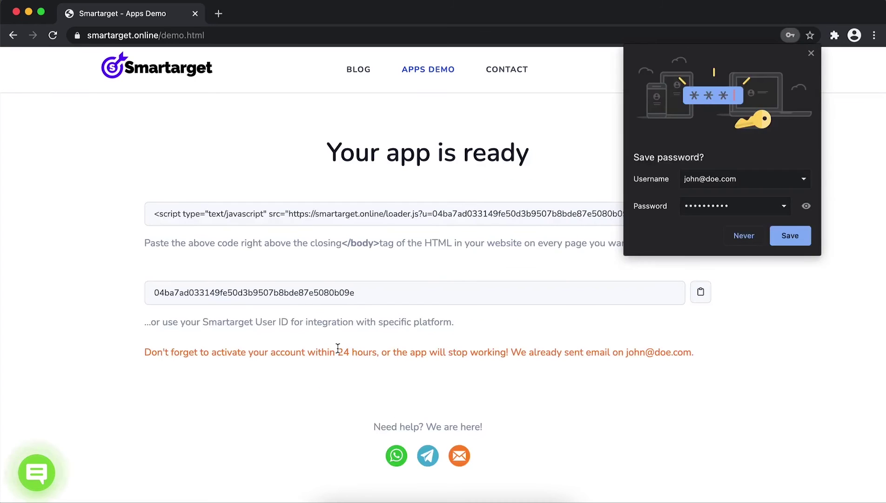
left_click(753, 241)
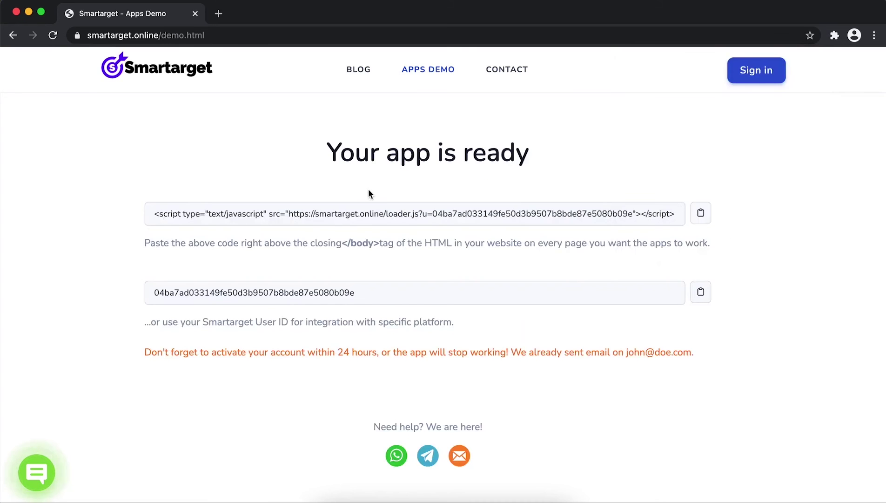
left_click(707, 216)
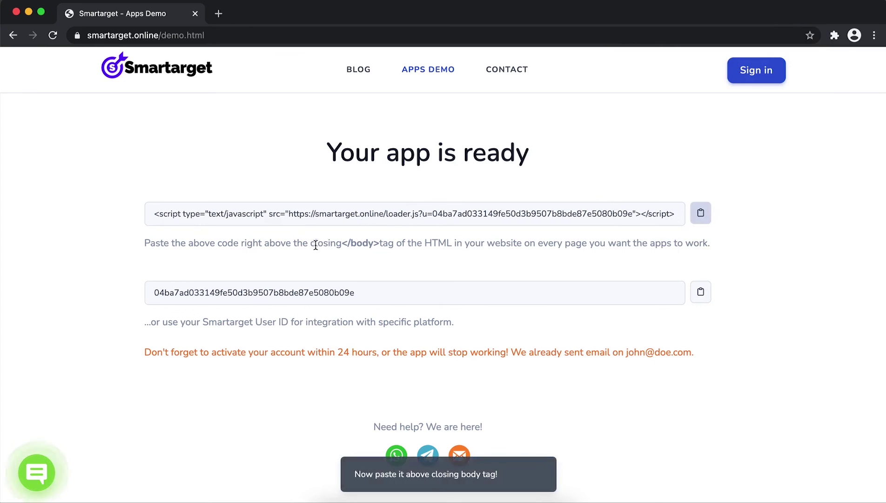
left_click_drag(343, 243, 380, 244)
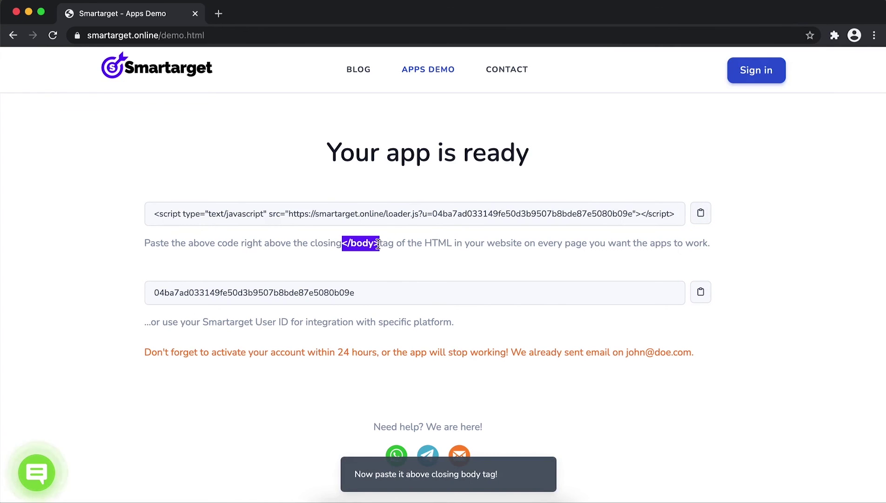